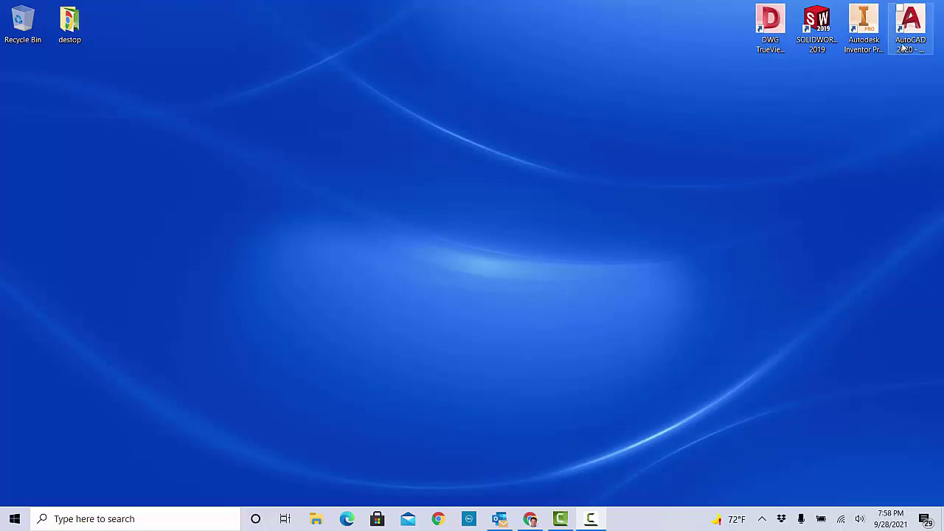
Launch AutoCAD 2020 and open the drawing example1.dwg from the Documents folder.
double_click(910, 22)
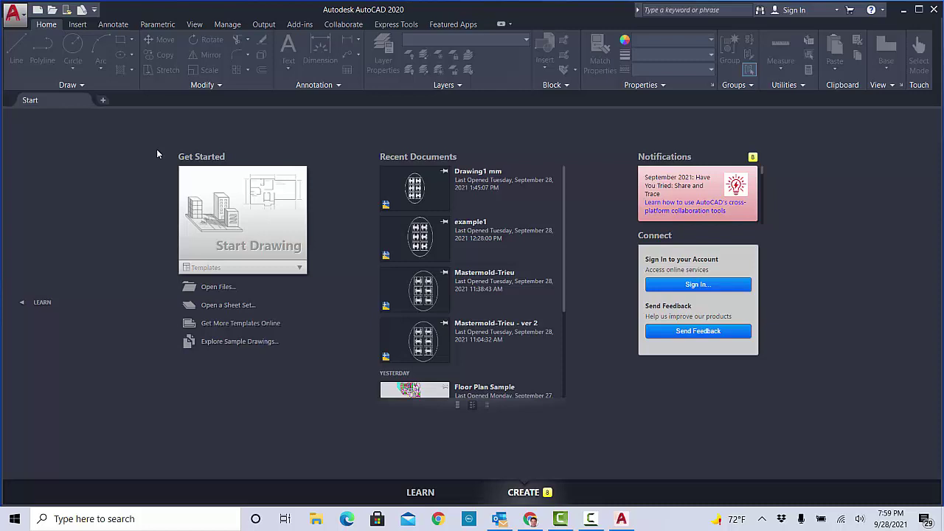
click(52, 10)
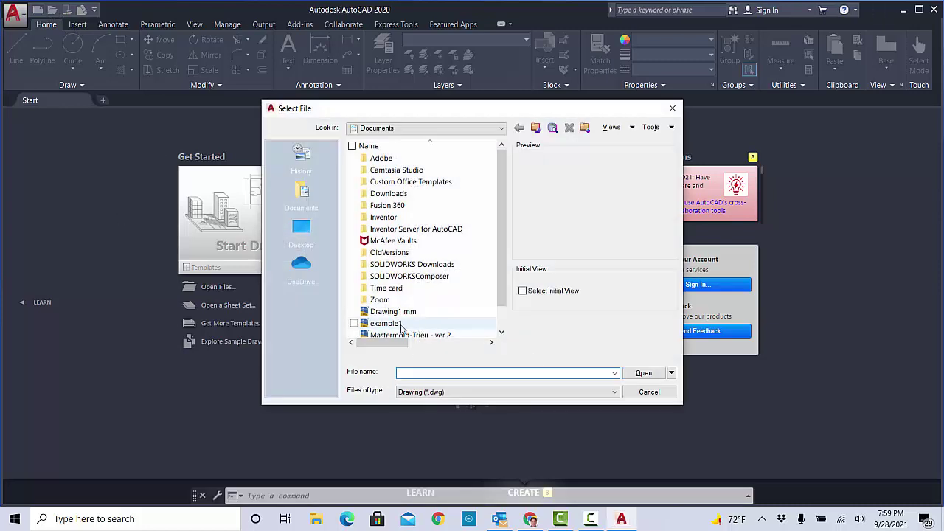
double_click(385, 323)
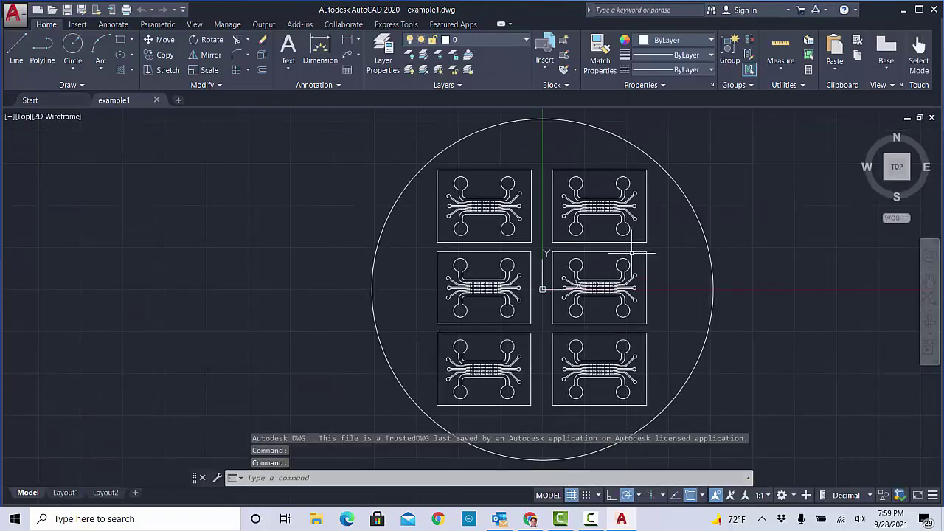
click(338, 482)
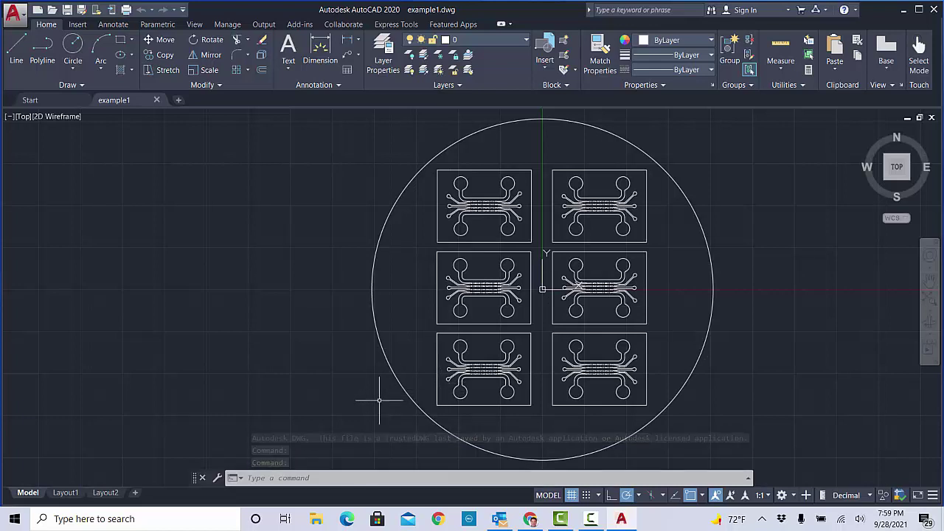
text(dwg)
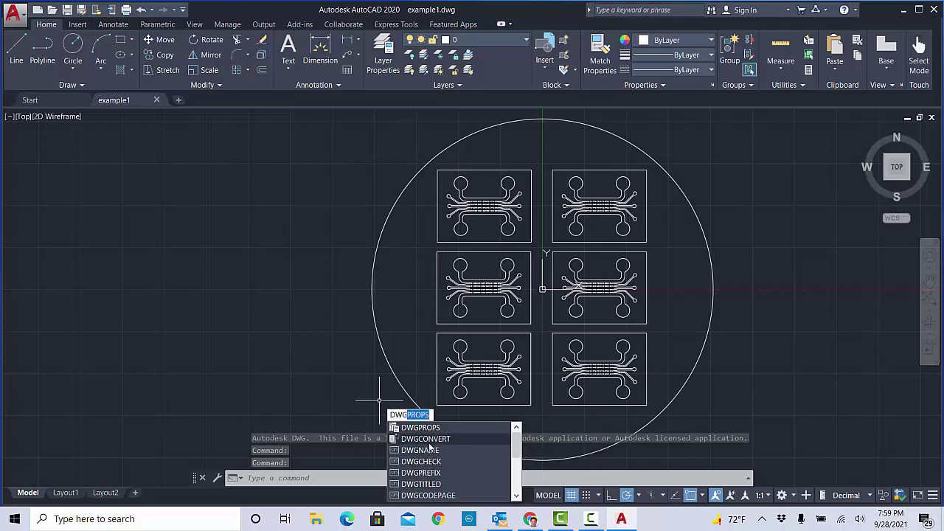
click(302, 477)
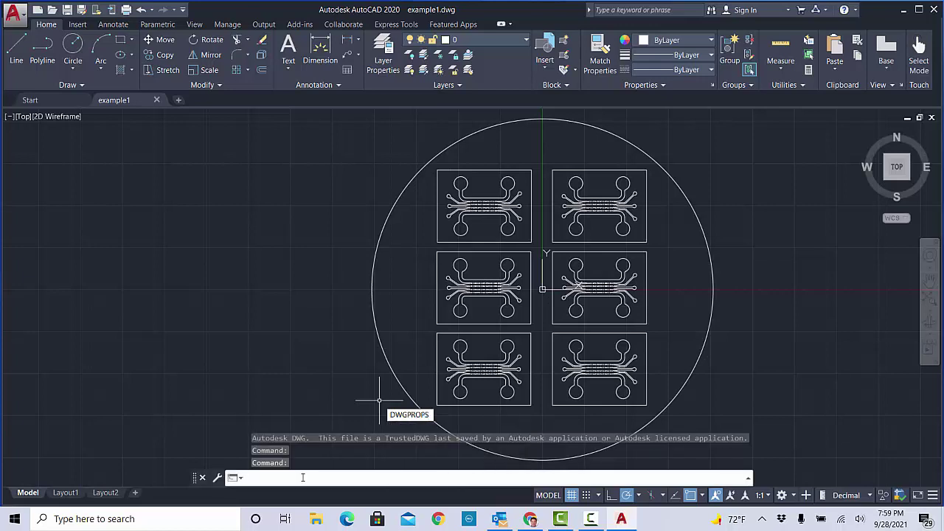
text(DWG)
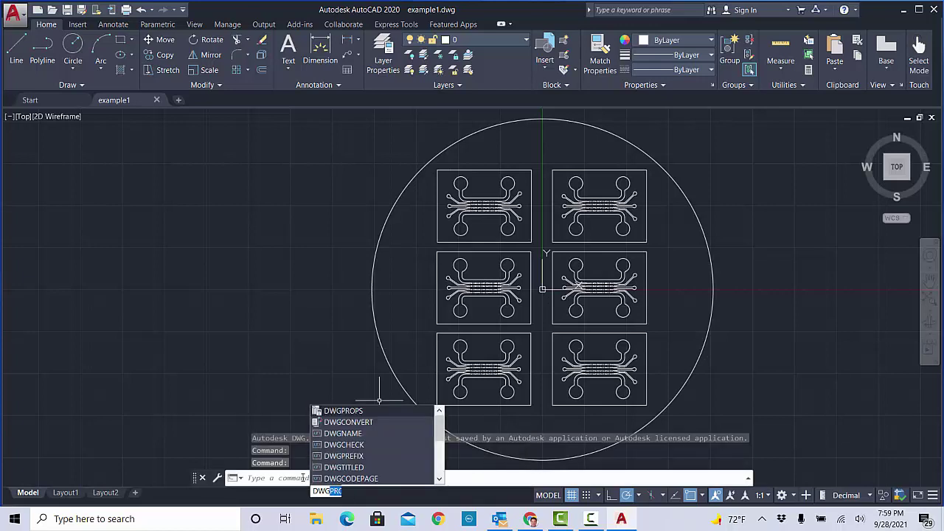
text(UNITS)
key(Return)
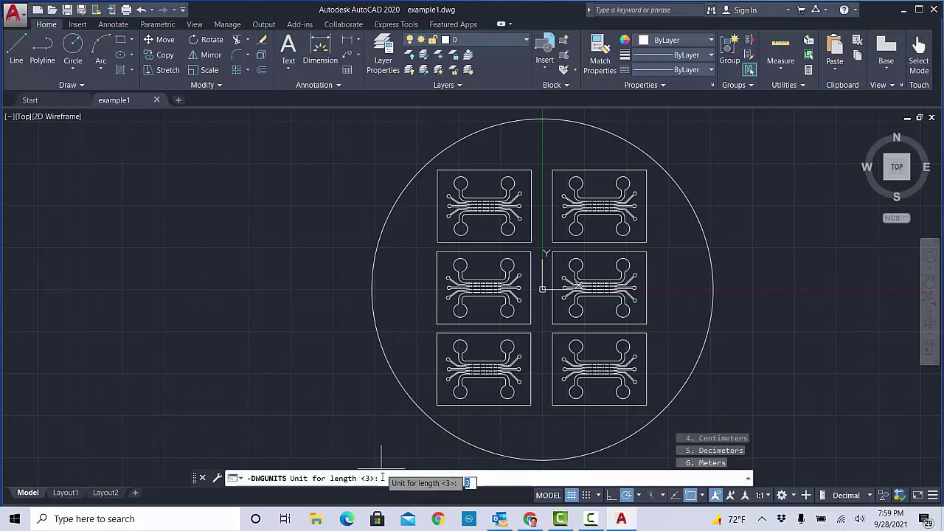
scroll(483, 456, down, 5)
scroll(483, 455, up, 5)
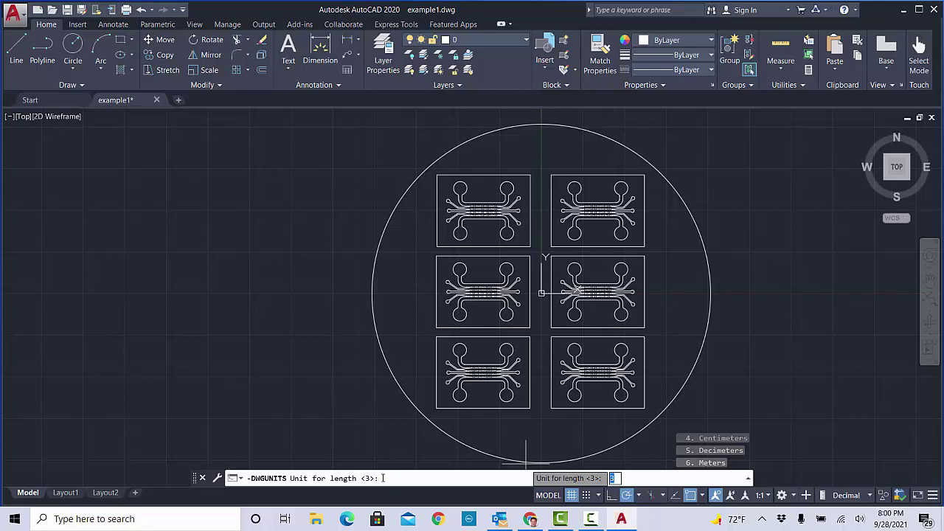
click(394, 480)
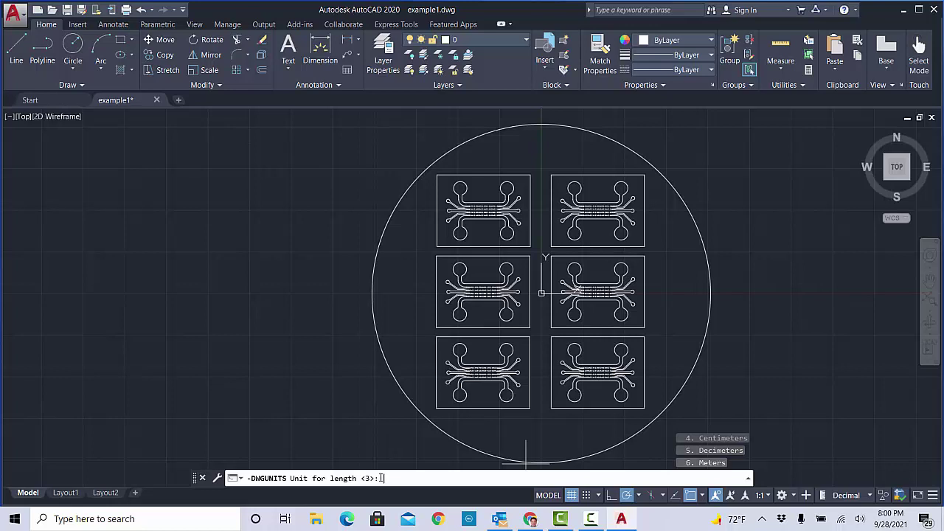
key(Escape)
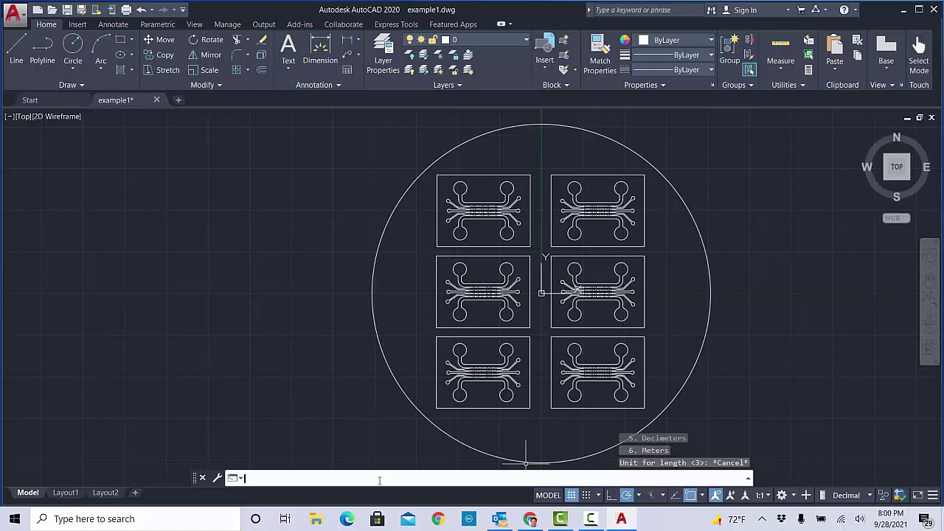
Run -DWGUNITS to check the drawing's length unit, and save the drawing.
text(DWGN)
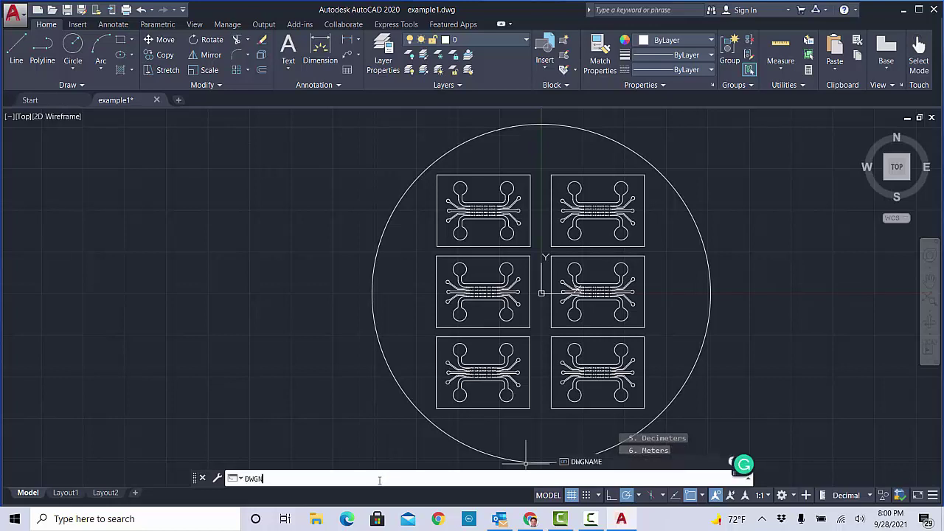
text(units)
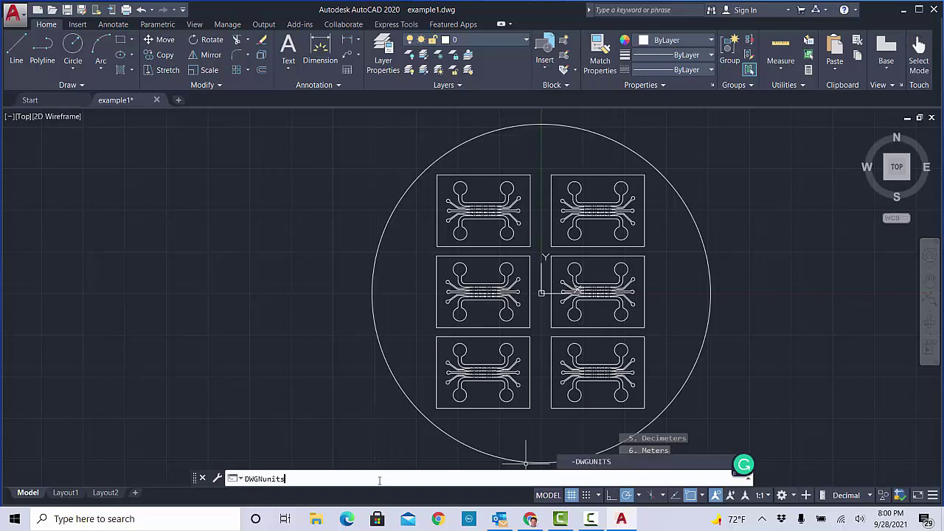
click(614, 461)
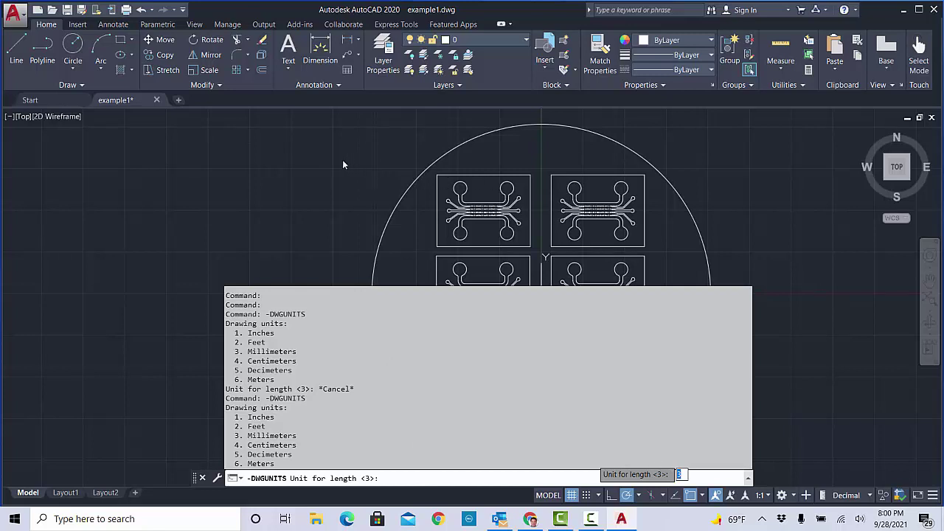
click(67, 10)
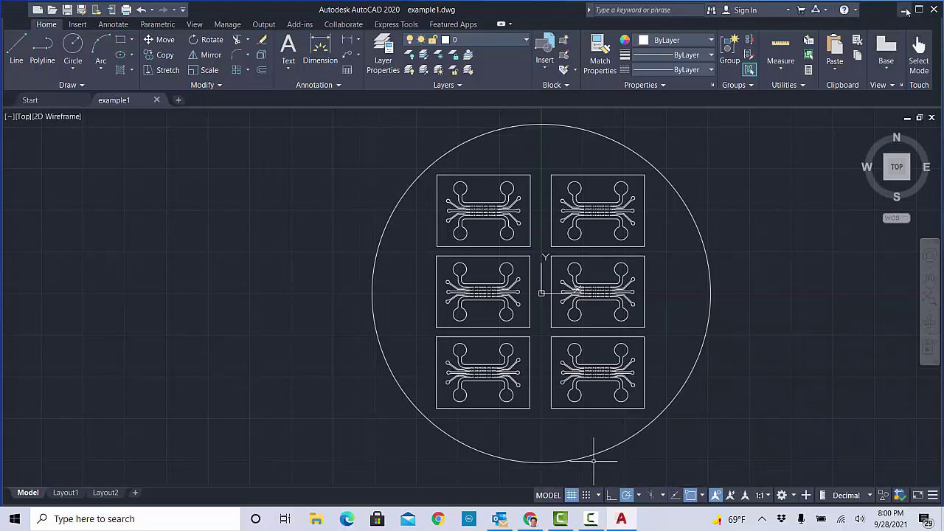
Minimize the drawing program and launch Autodesk Inventor Professional from the desktop.
click(906, 9)
double_click(863, 25)
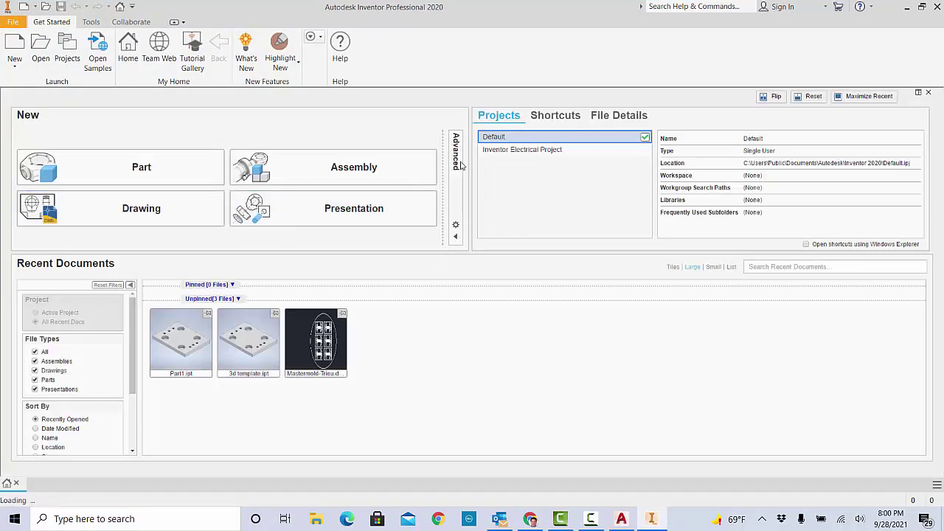
click(456, 226)
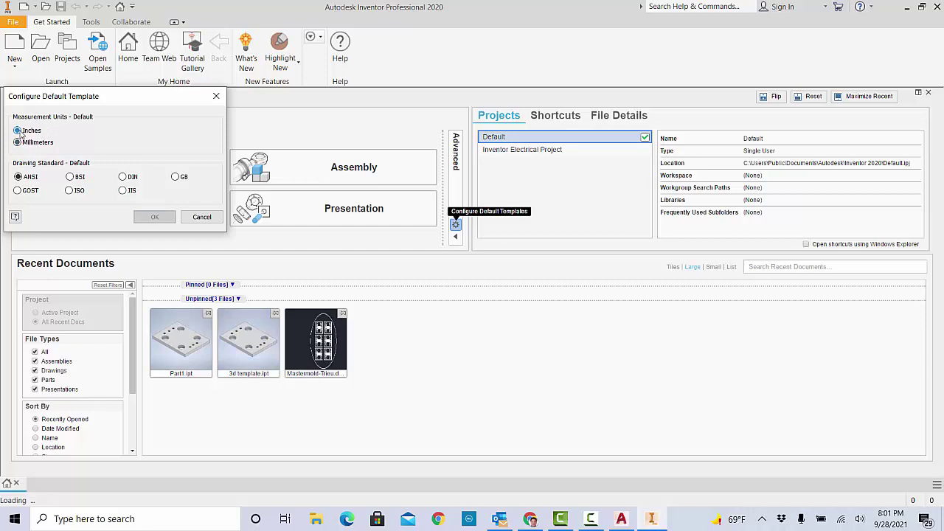
click(19, 131)
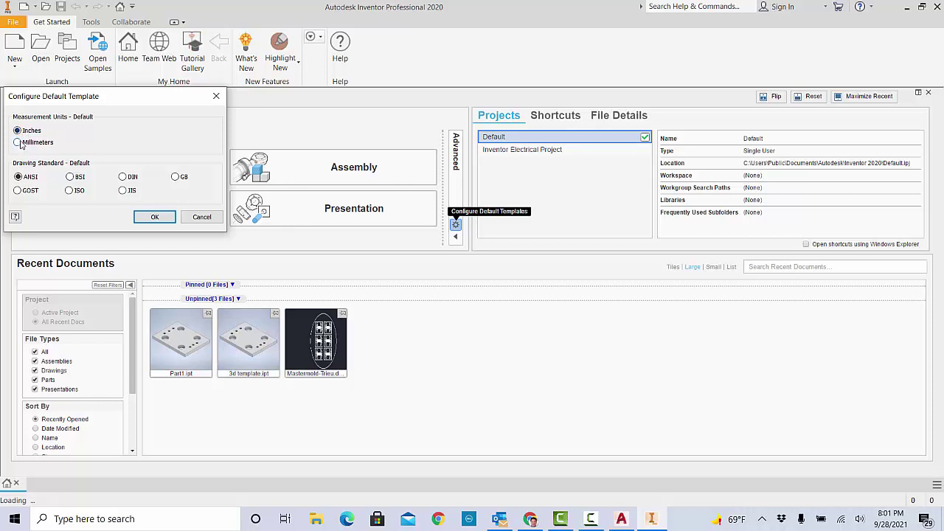
click(19, 143)
click(154, 220)
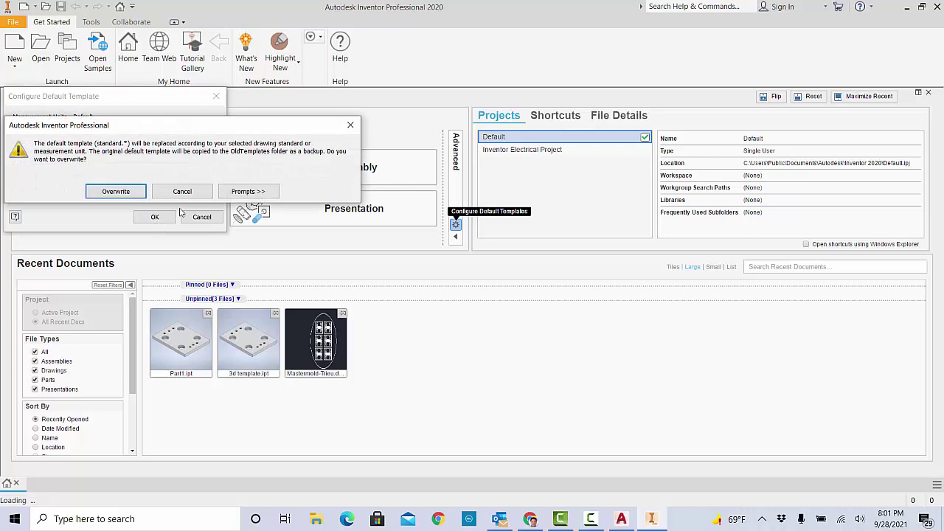
click(198, 193)
click(200, 216)
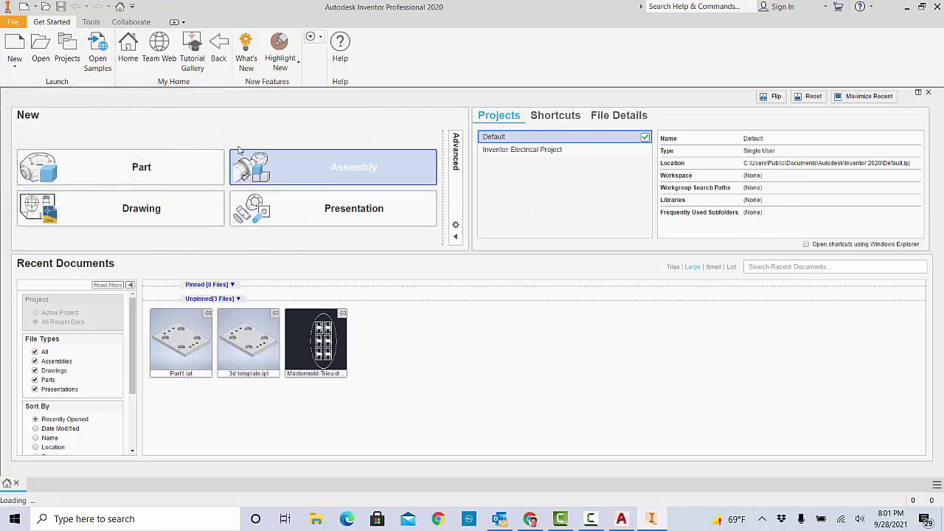
Create a new part file from the millimeter Standard.ipt template.
click(15, 67)
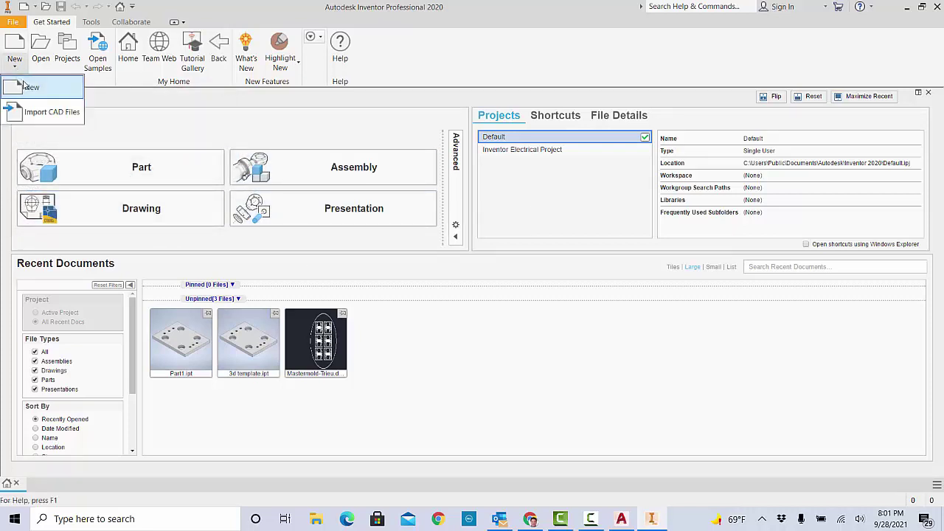
click(29, 87)
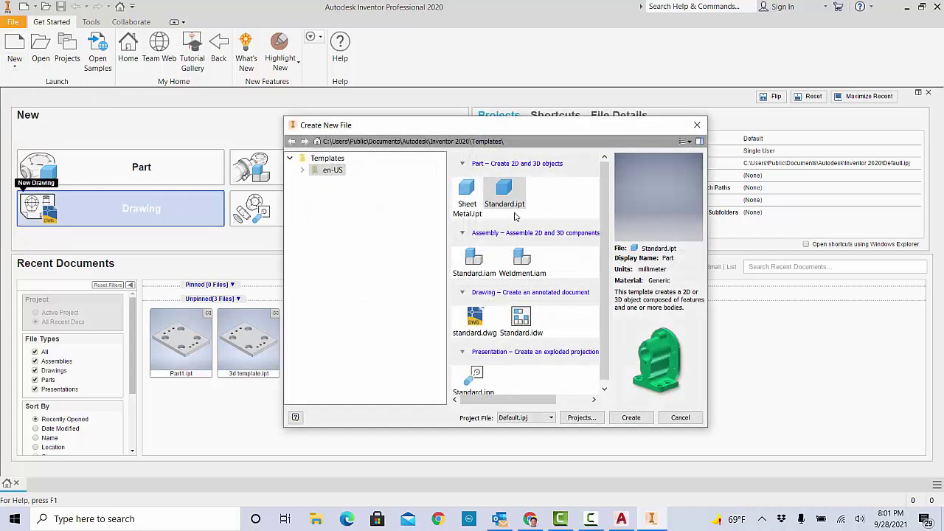
click(631, 417)
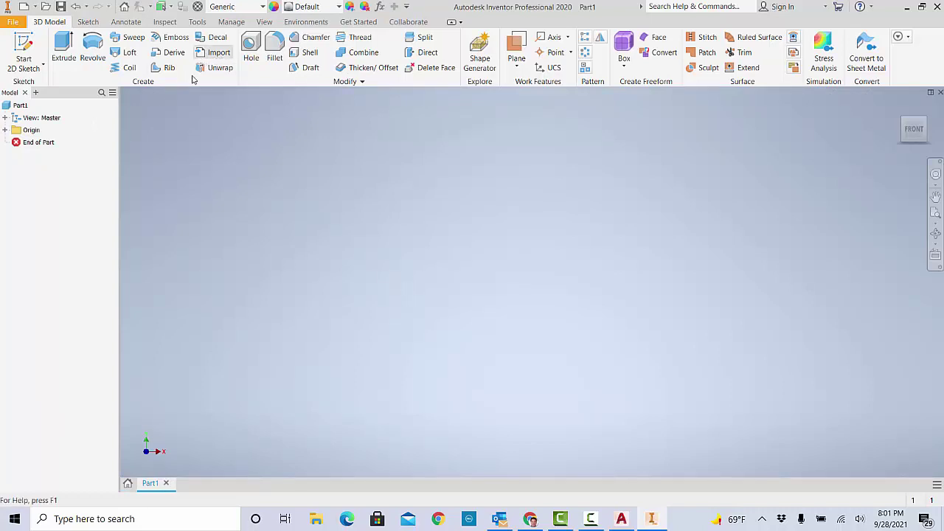
Import example1.dwg as an underlay on the horizontal XZ plane, placing its origin at the part's center point.
click(214, 52)
scroll(662, 229, down, 1)
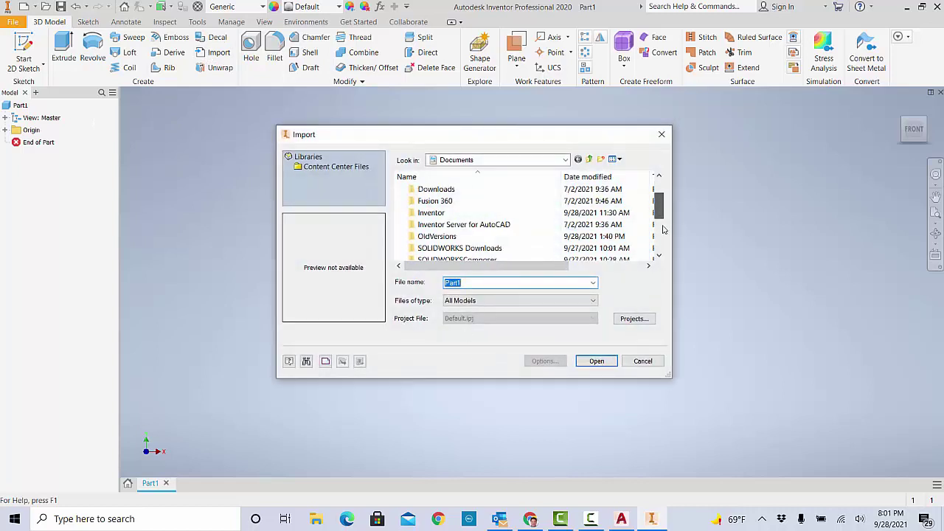
scroll(662, 229, down, 3)
double_click(424, 225)
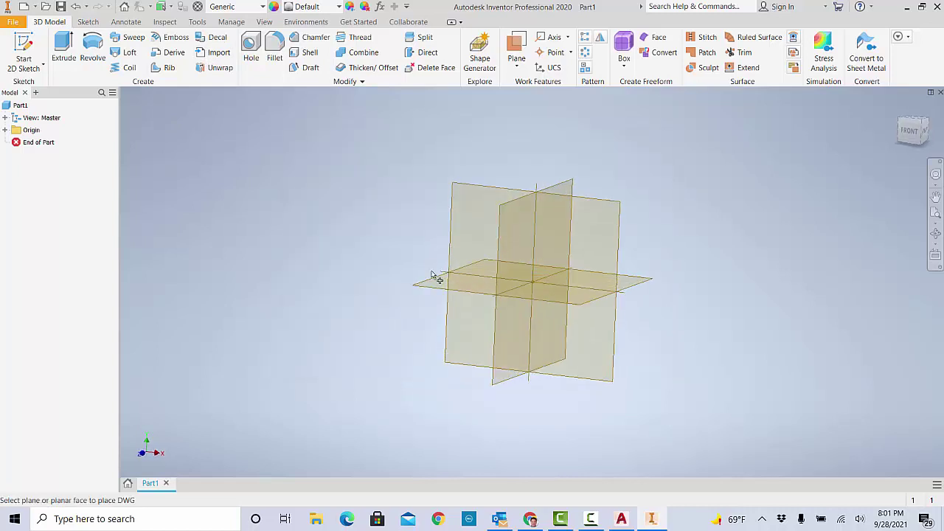
click(438, 276)
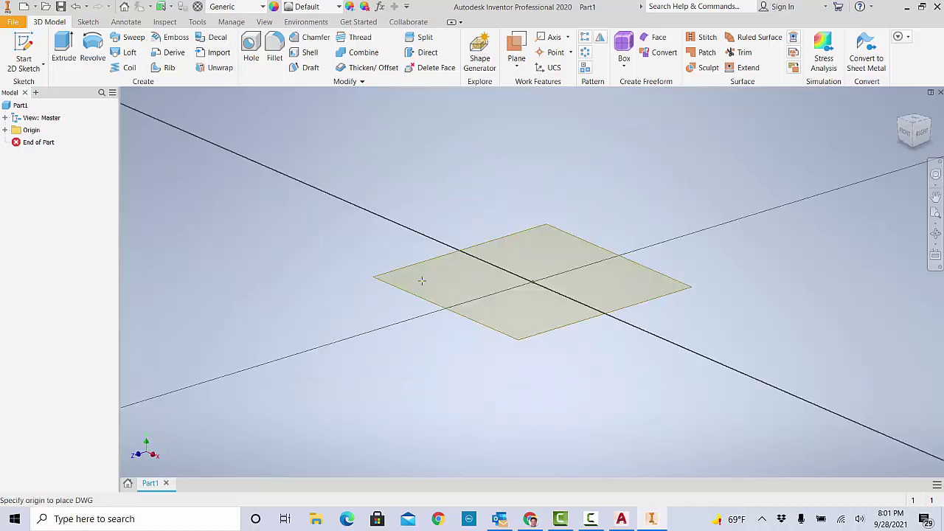
click(534, 283)
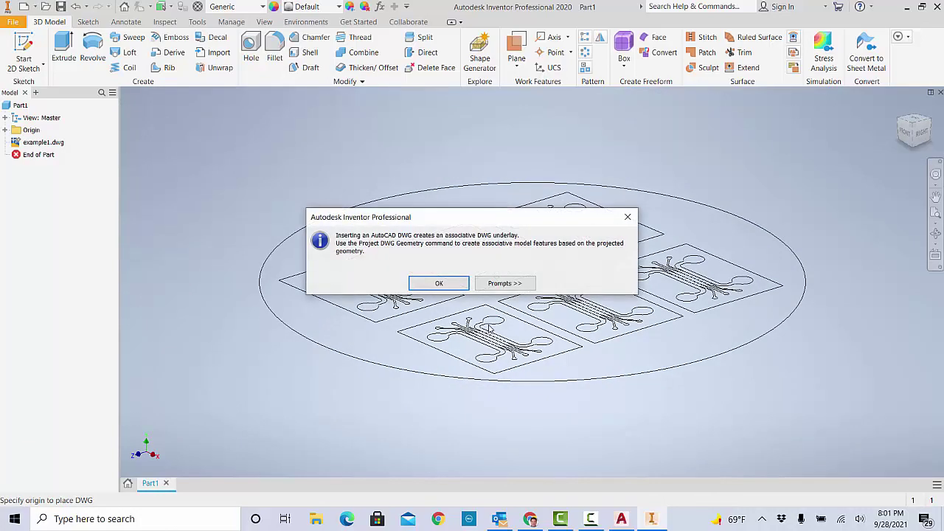
click(448, 281)
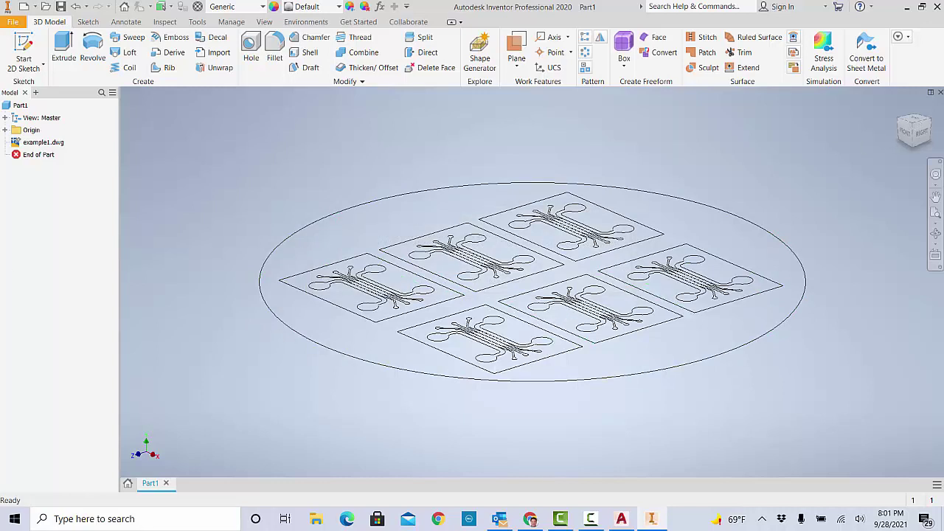
Crop the example1.dwg underlay to the single upper-left rectangle with its channel pattern, as seen from the top.
click(48, 143)
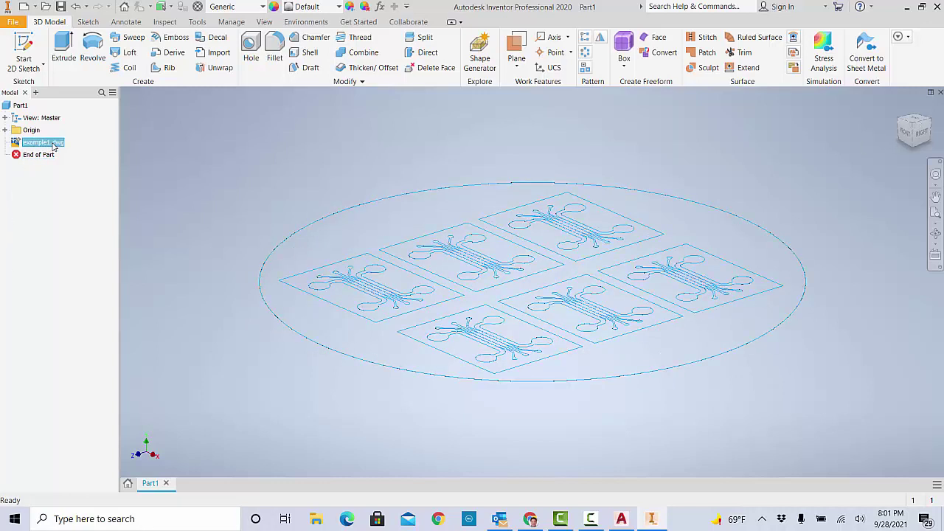
click(915, 131)
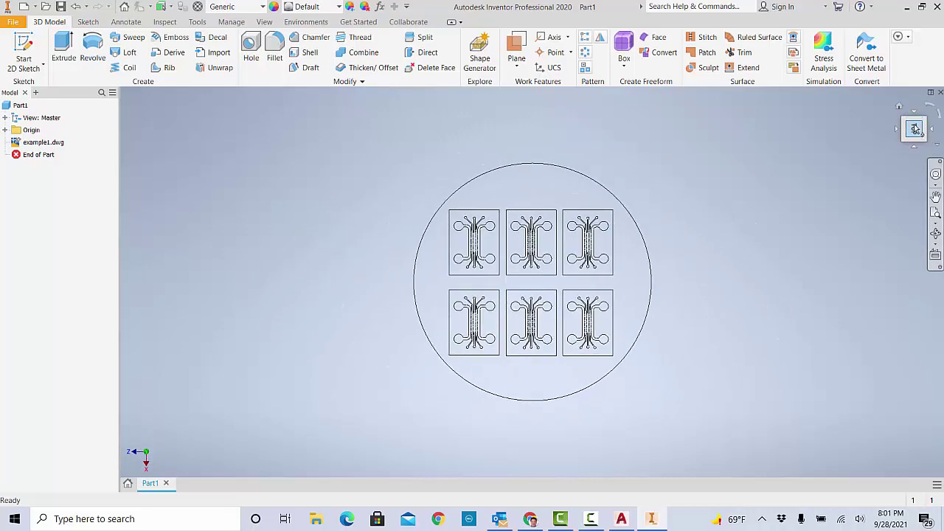
click(44, 142)
right_click(73, 186)
click(87, 287)
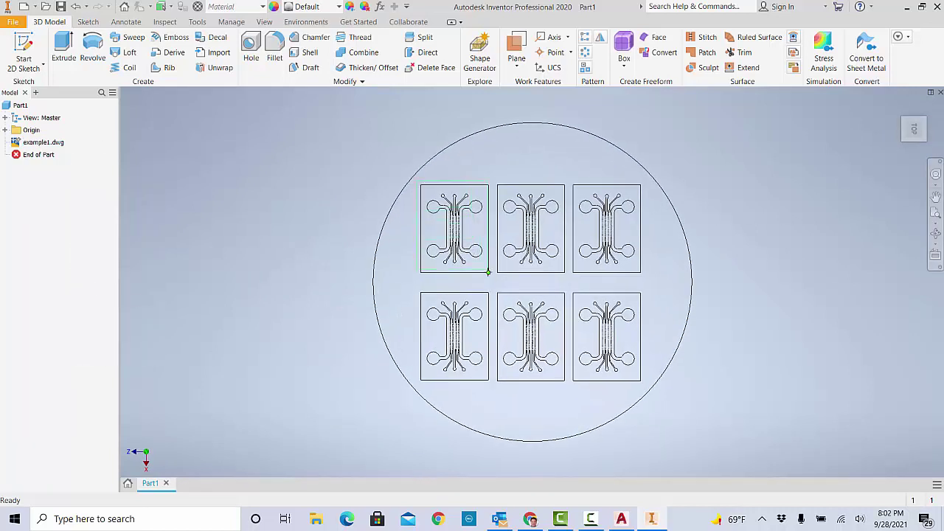
click(445, 270)
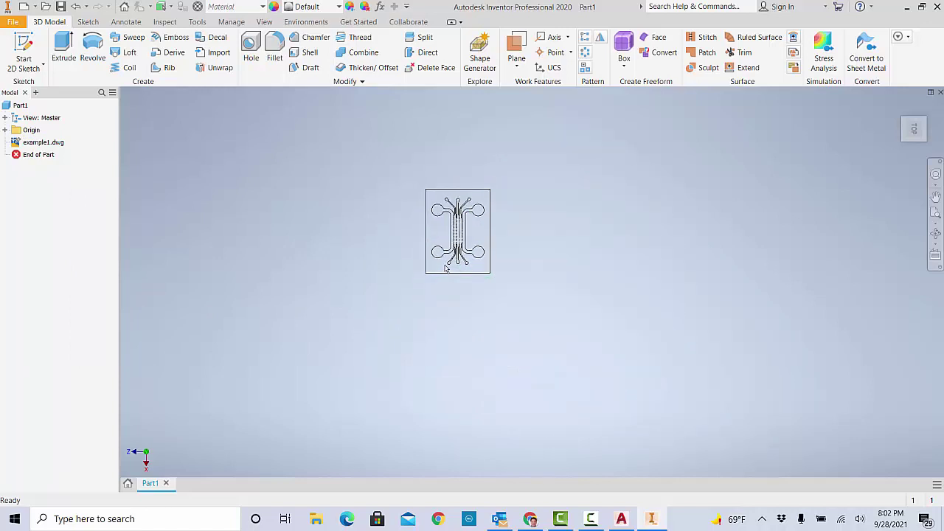
Start a 2D sketch on the XZ plane with the cropped pattern shown upright in landscape orientation from the top.
click(913, 125)
click(898, 107)
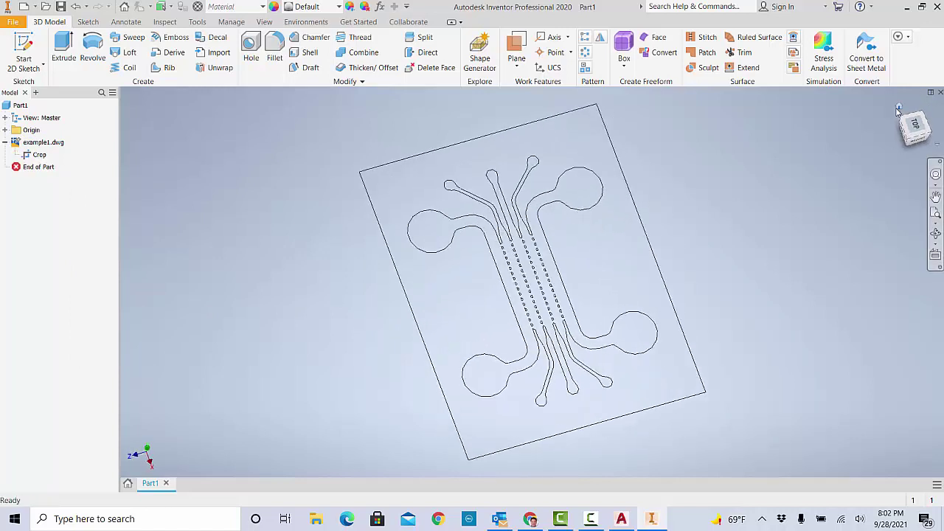
click(902, 122)
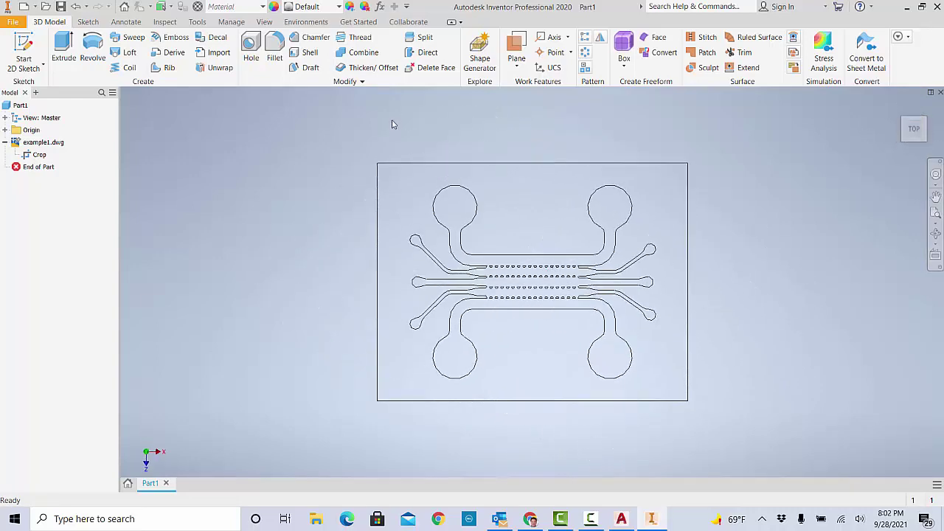
click(5, 130)
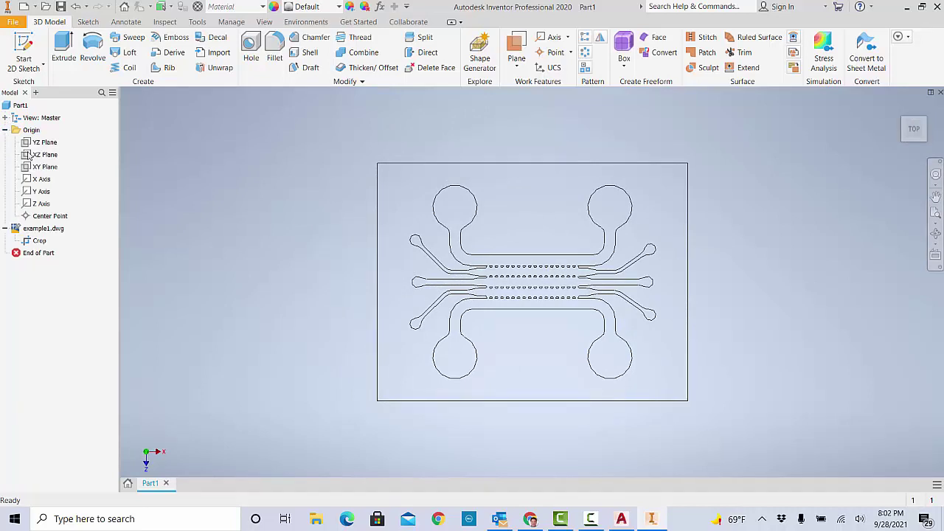
click(44, 156)
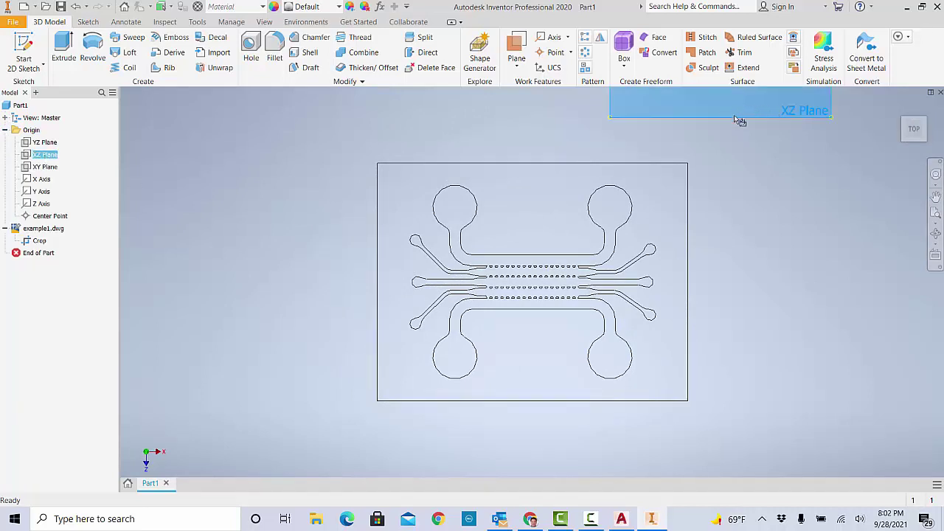
click(735, 116)
click(914, 128)
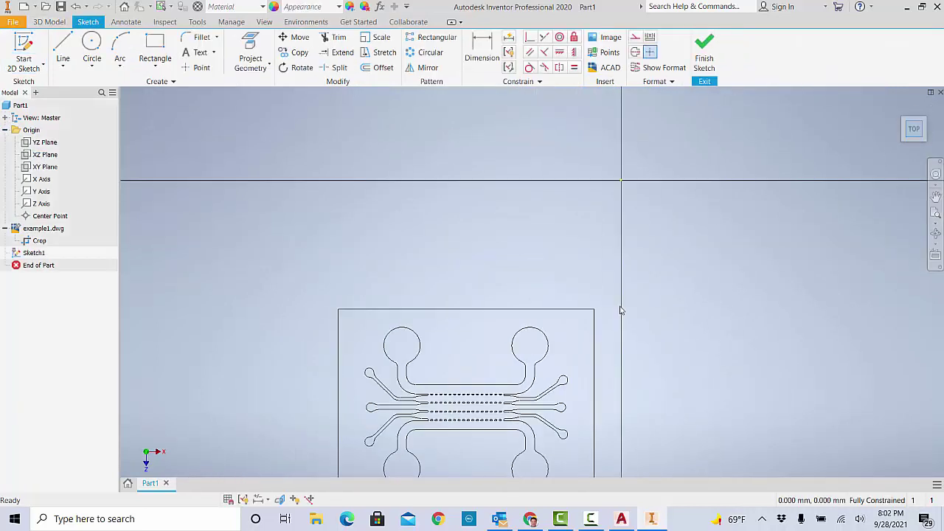
Project the DWG geometry of the pattern's upper-left reservoir circle into the sketch.
click(481, 49)
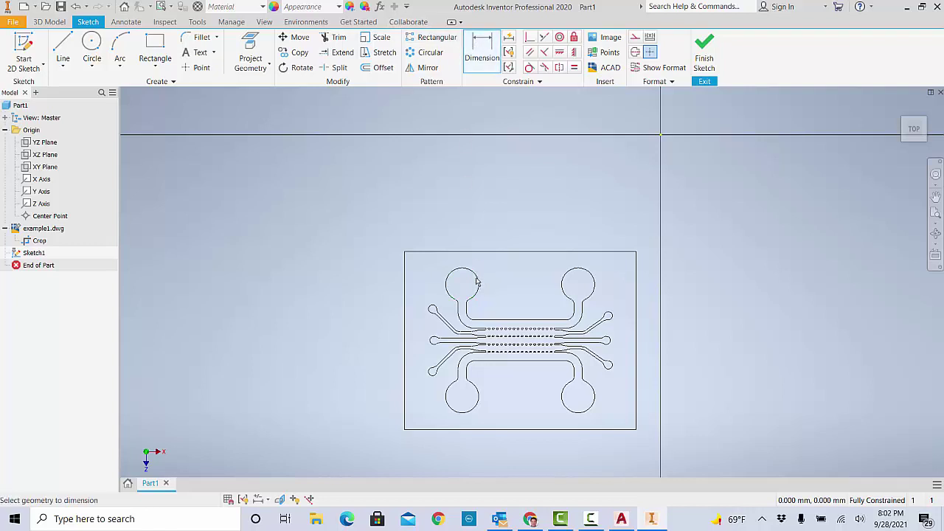
click(270, 67)
click(242, 88)
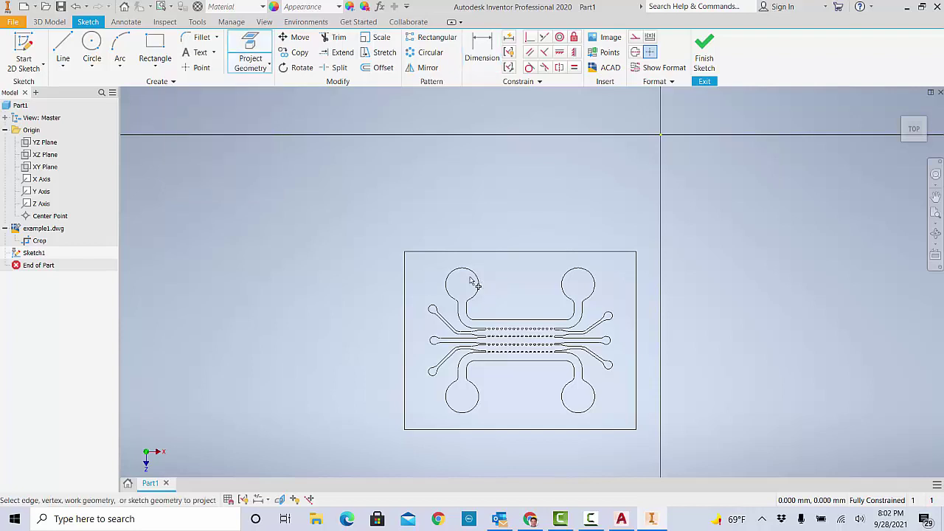
click(269, 67)
click(221, 185)
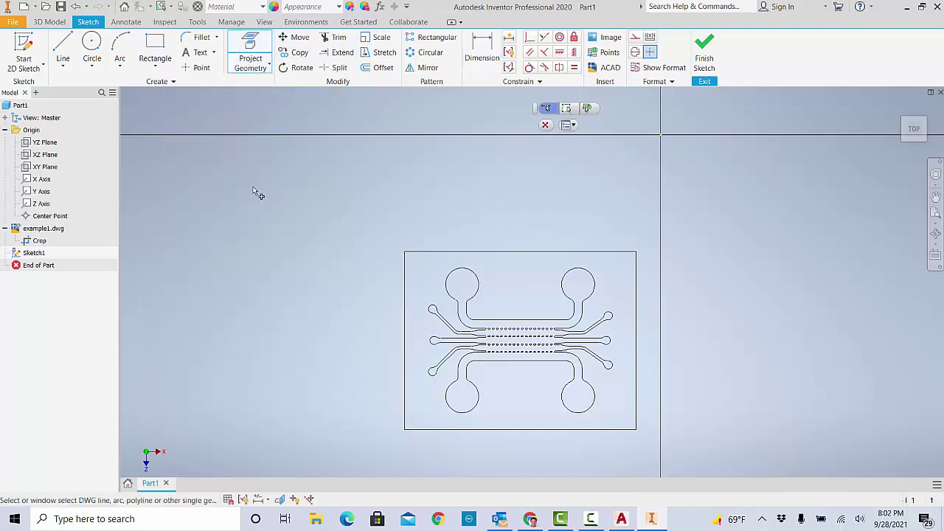
click(478, 280)
Try to add a radius dimension to the projected upper-left reservoir circle.
key(d)
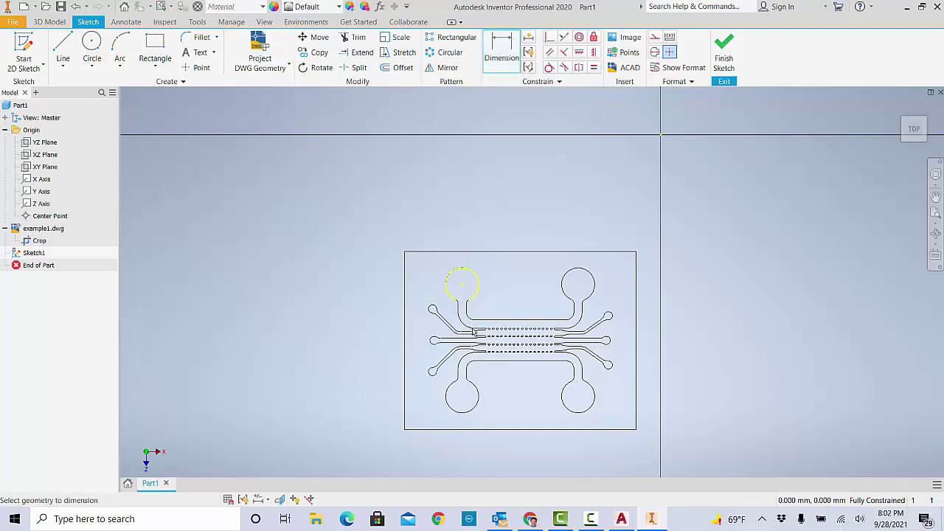
click(477, 286)
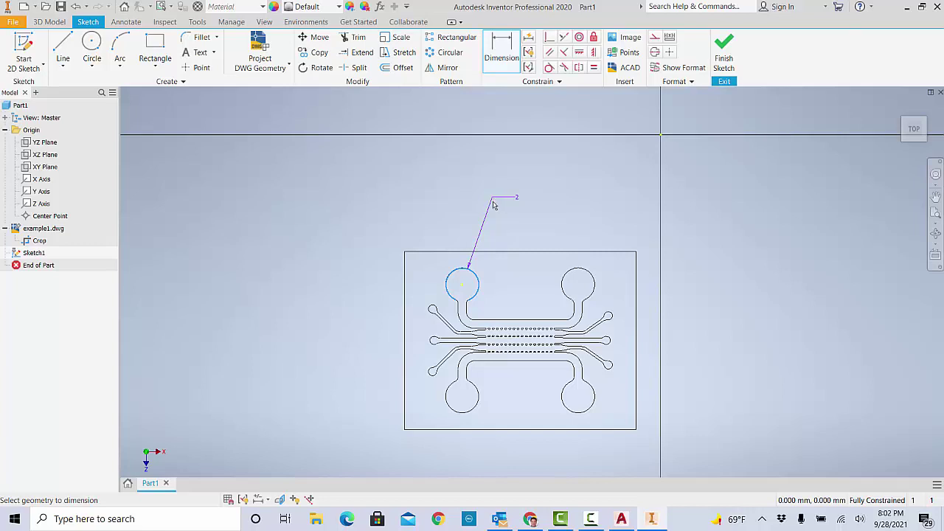
click(535, 219)
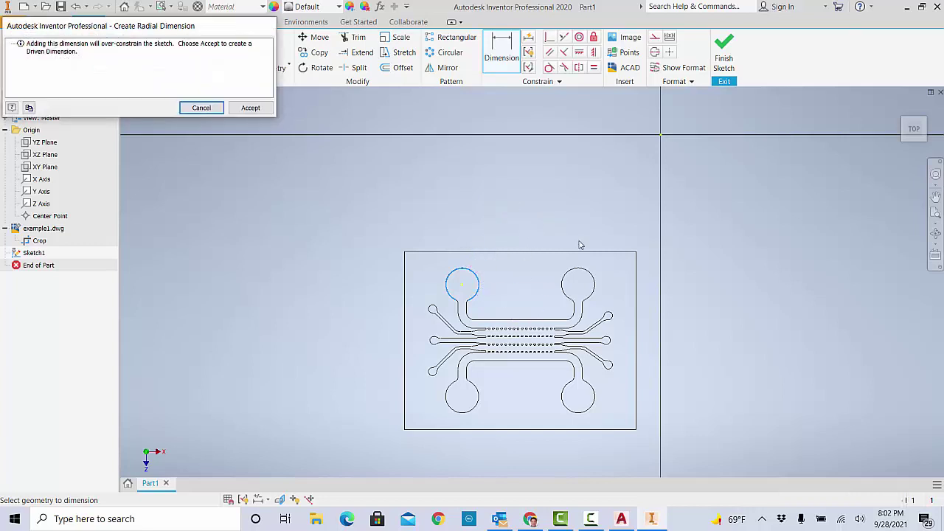
click(208, 107)
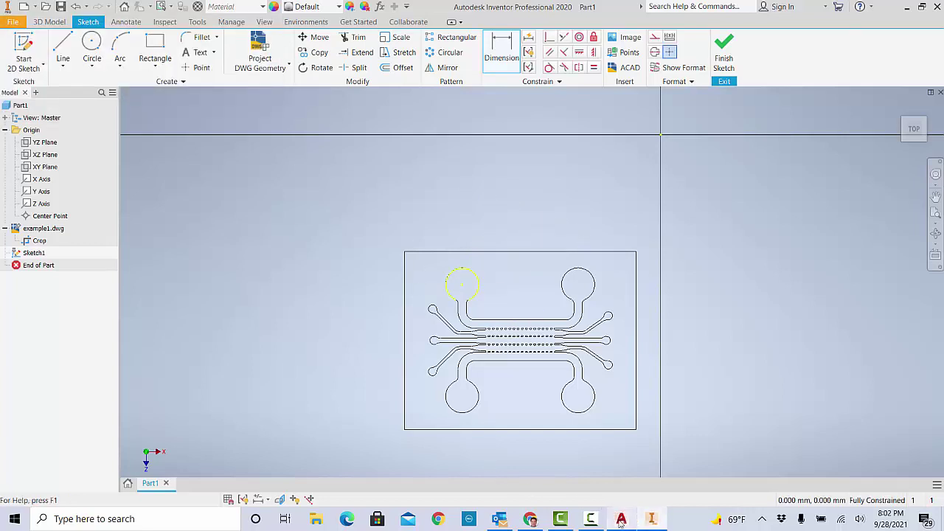
Switch to AutoCAD and dimension the radius of the upper-left reservoir circle in the upper-left channel pattern of example1.dwg.
click(621, 521)
scroll(492, 210, up, 3)
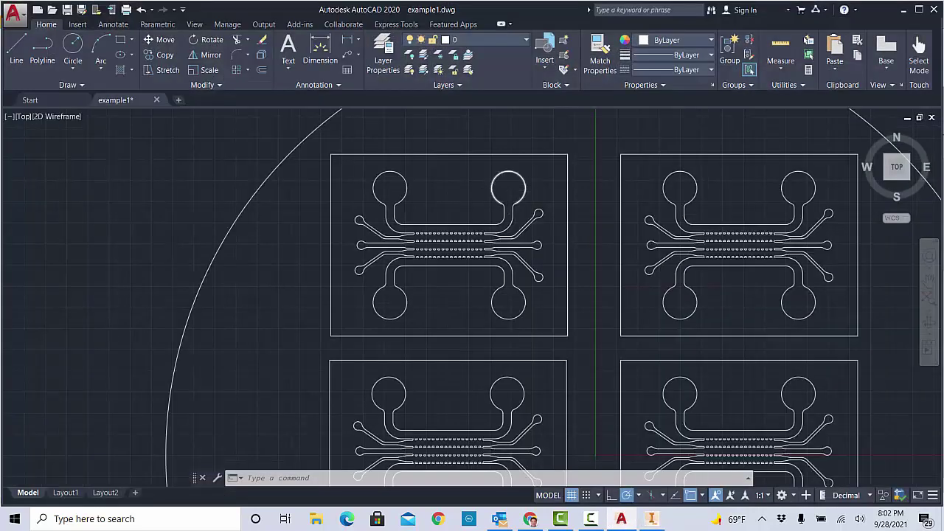
scroll(508, 188, up, 4)
scroll(489, 175, down, 2)
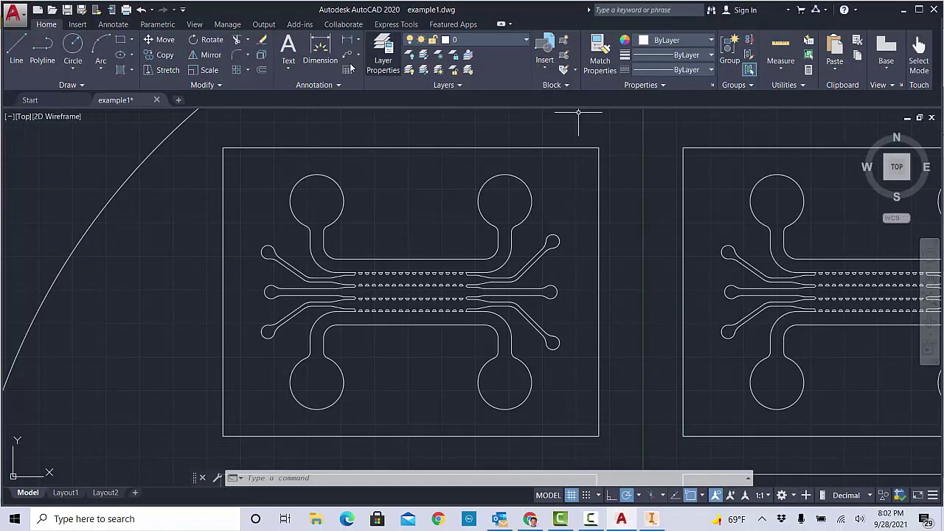
click(320, 48)
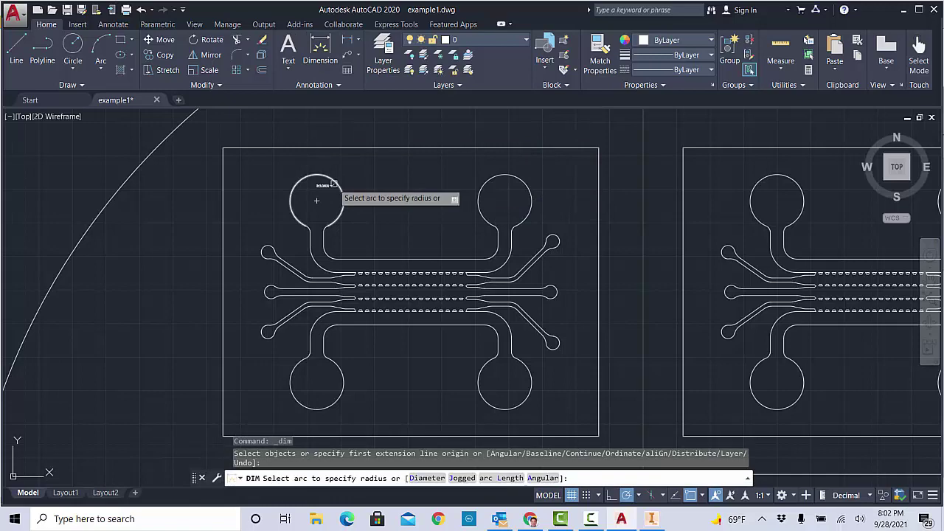
click(316, 200)
scroll(399, 133, up, 4)
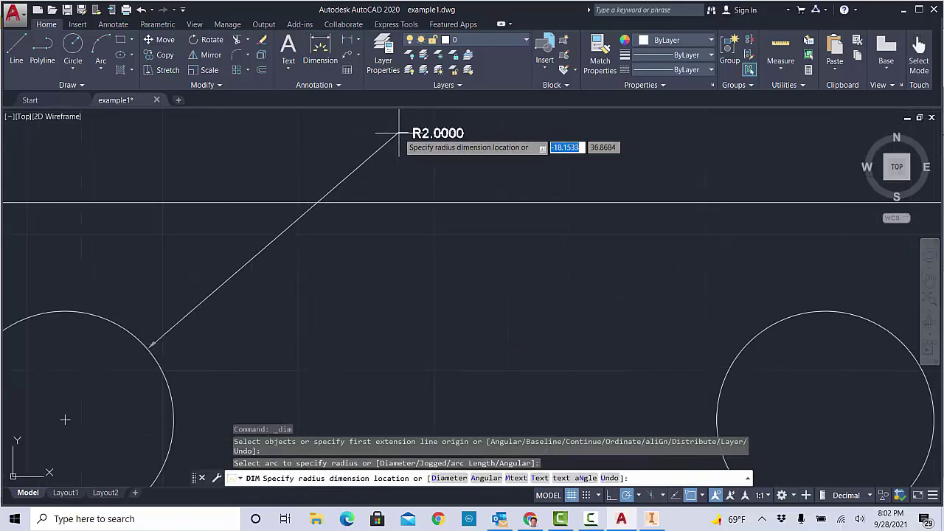
scroll(399, 133, down, 5)
scroll(400, 137, up, 3)
scroll(405, 137, down, 2)
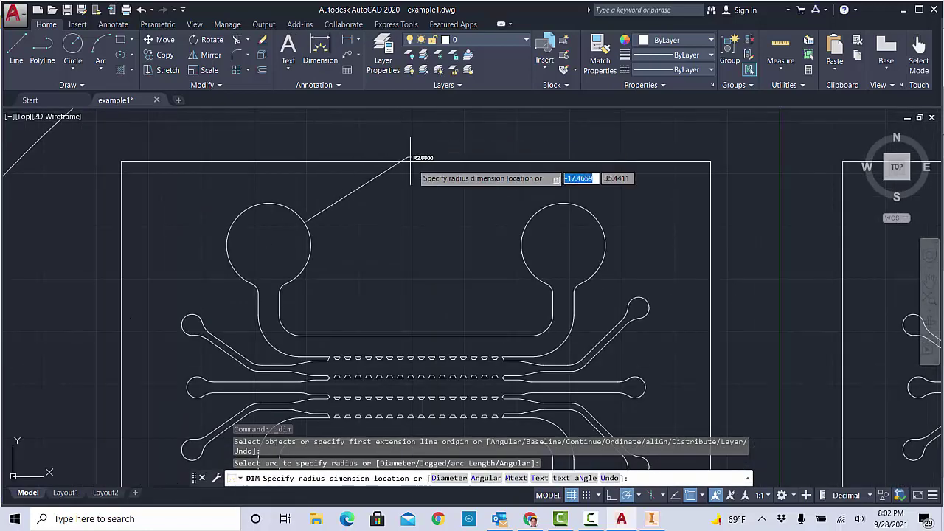
click(561, 157)
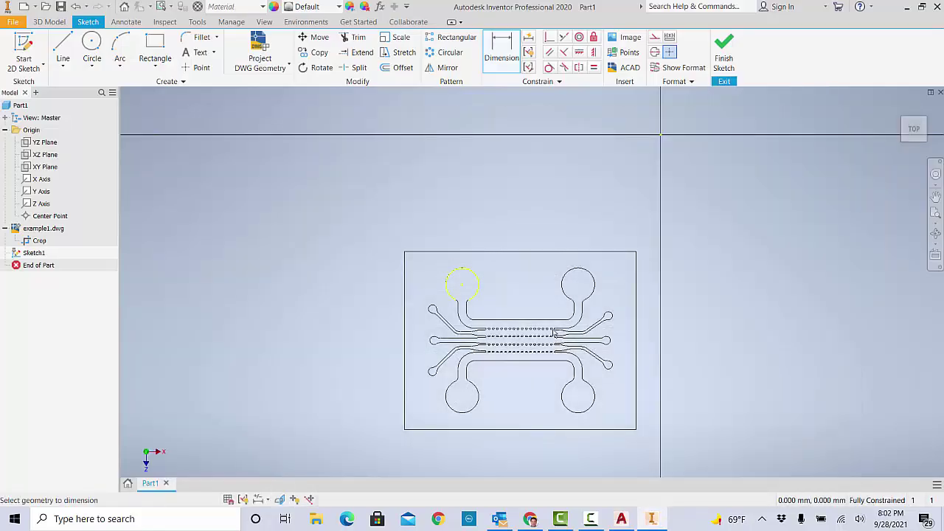
Back in the Inventor sketch, draw a 4 mm diameter circle centered on the projected upper-left reservoir circle.
scroll(467, 310, down, 3)
scroll(476, 311, up, 2)
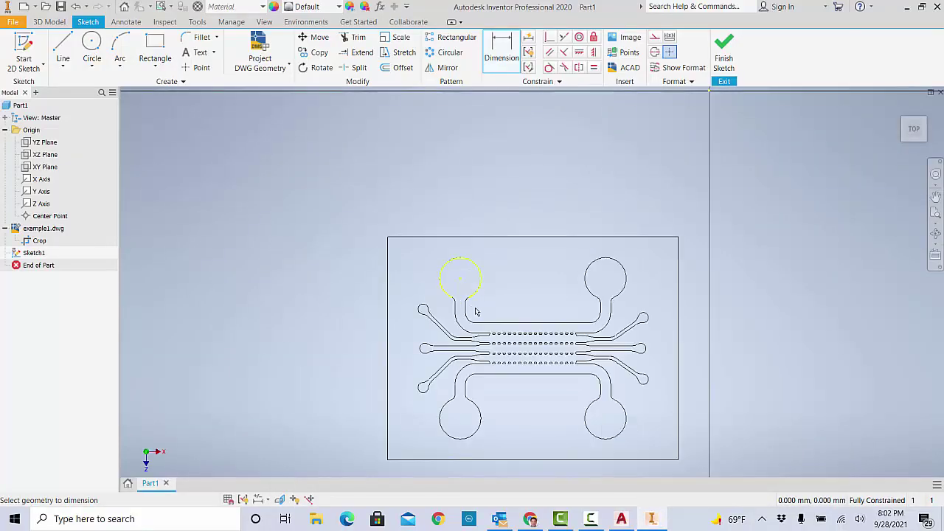
click(92, 44)
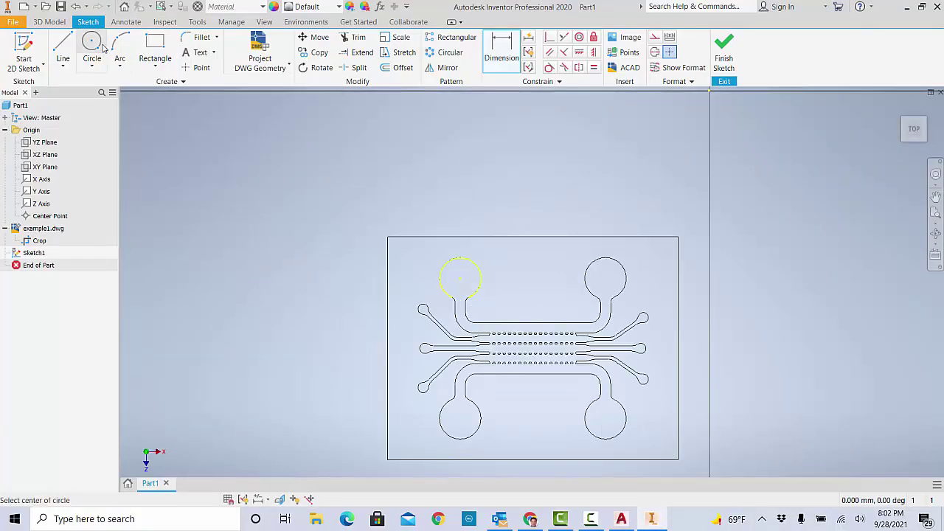
click(459, 279)
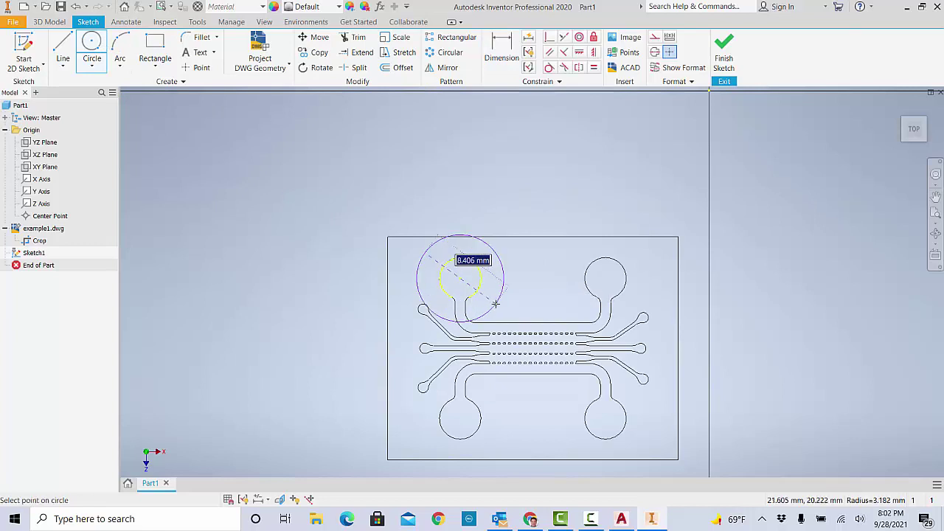
text(4)
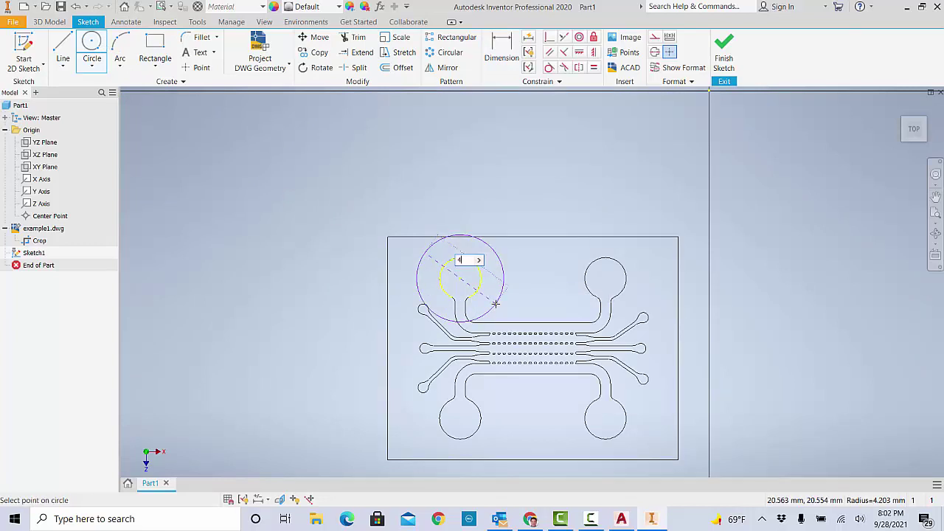
key(Return)
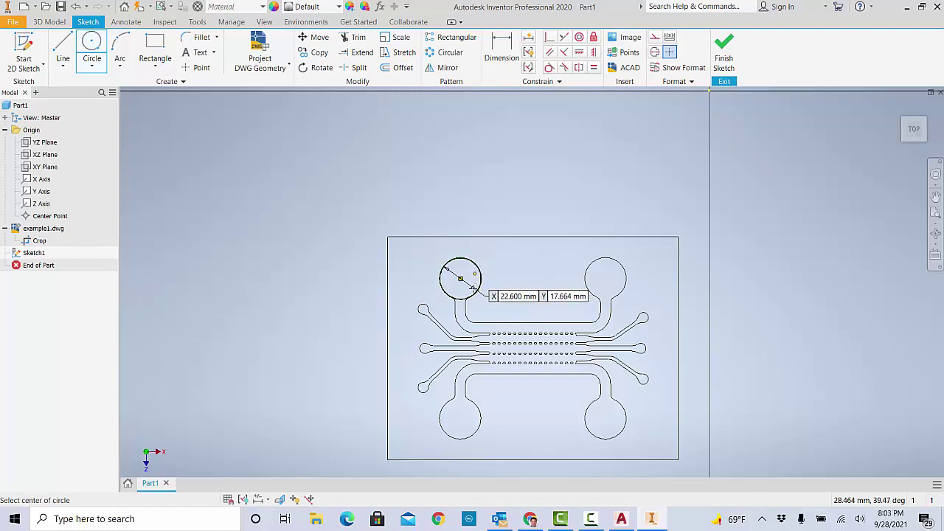
Set the diameter dimension of the new circle on the upper-left reservoir to 4.4 mm.
scroll(472, 287, up, 2)
scroll(475, 291, down, 8)
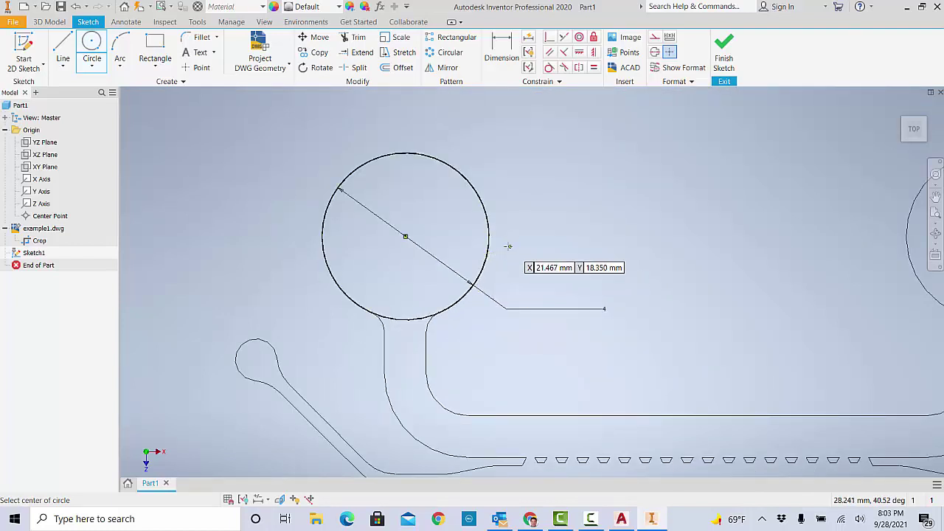
click(501, 51)
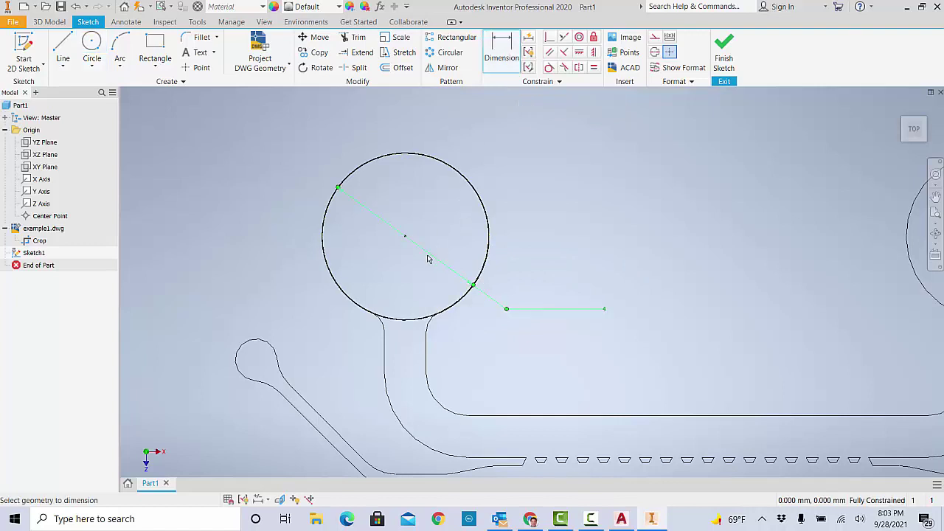
click(427, 258)
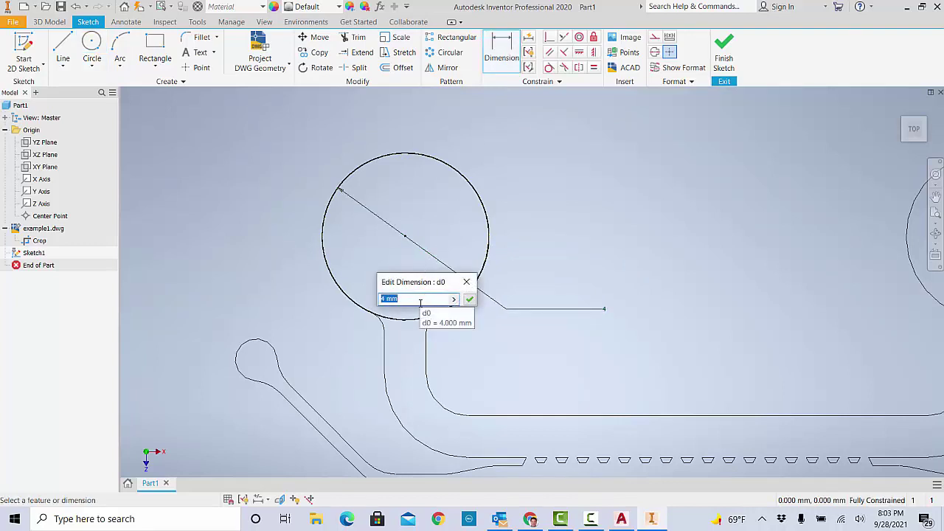
key(Return)
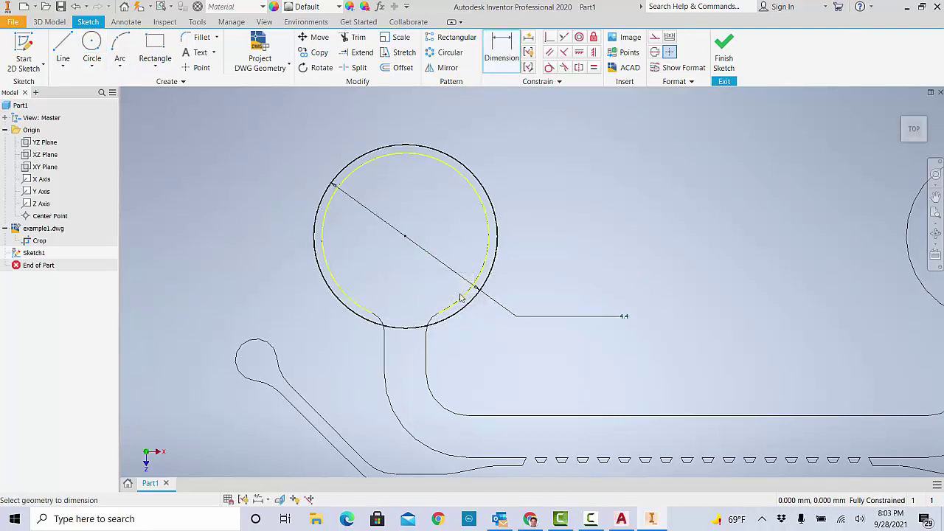
Finish the sketch containing the enlarged upper-left reservoir circle and return to part modeling.
scroll(509, 339, down, 3)
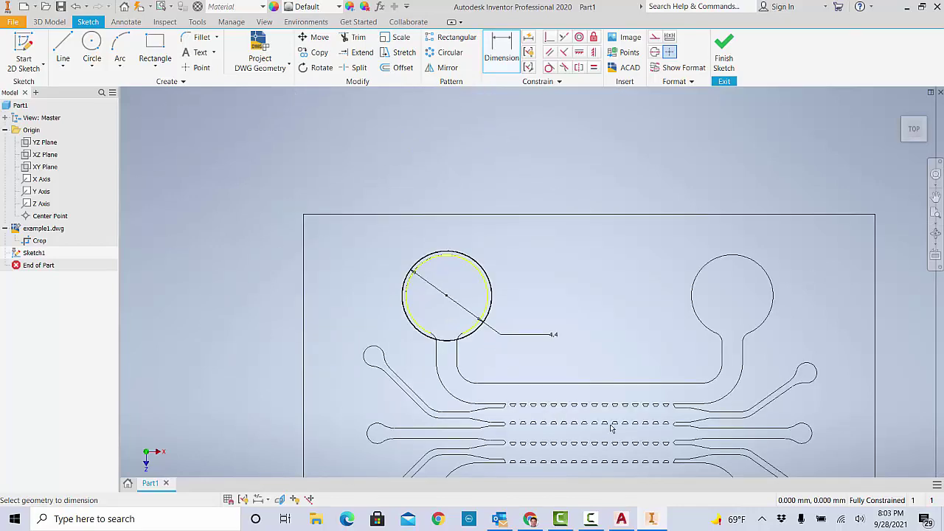
click(914, 129)
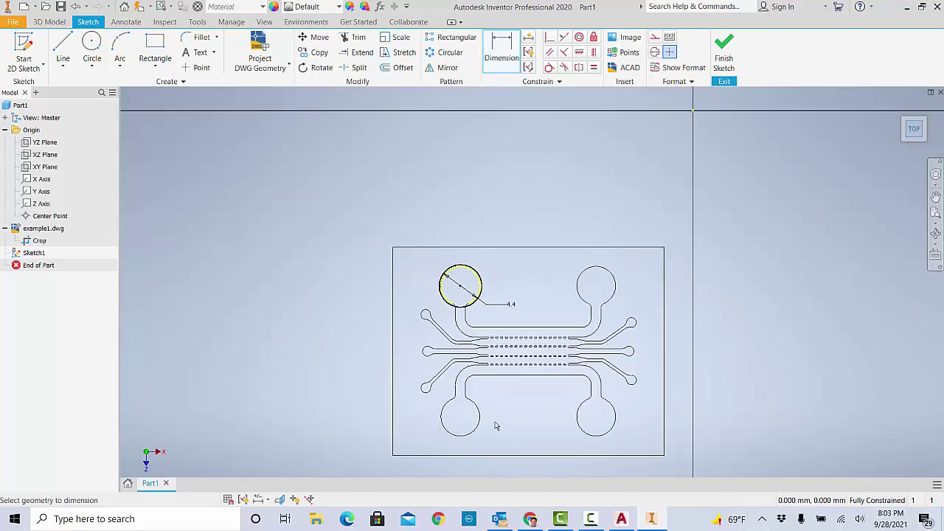
scroll(512, 439, up, 3)
scroll(513, 233, down, 2)
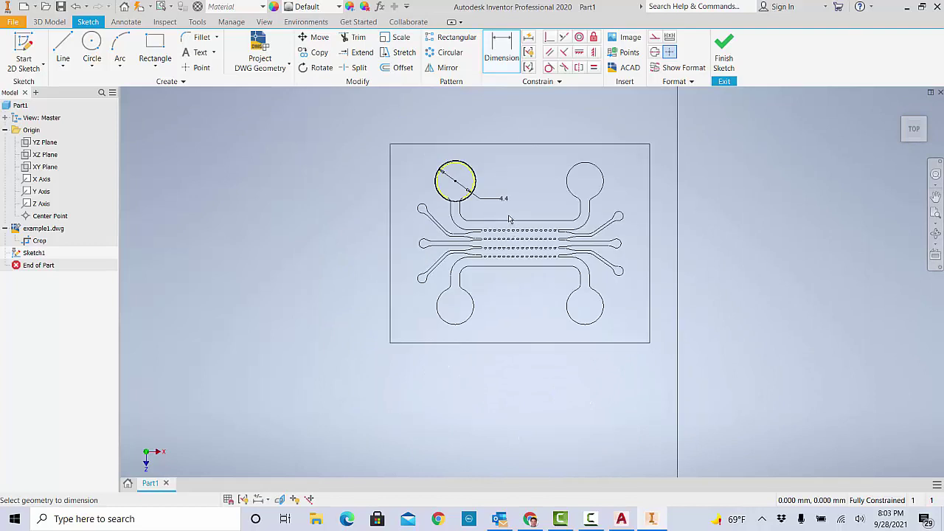
scroll(511, 221, up, 3)
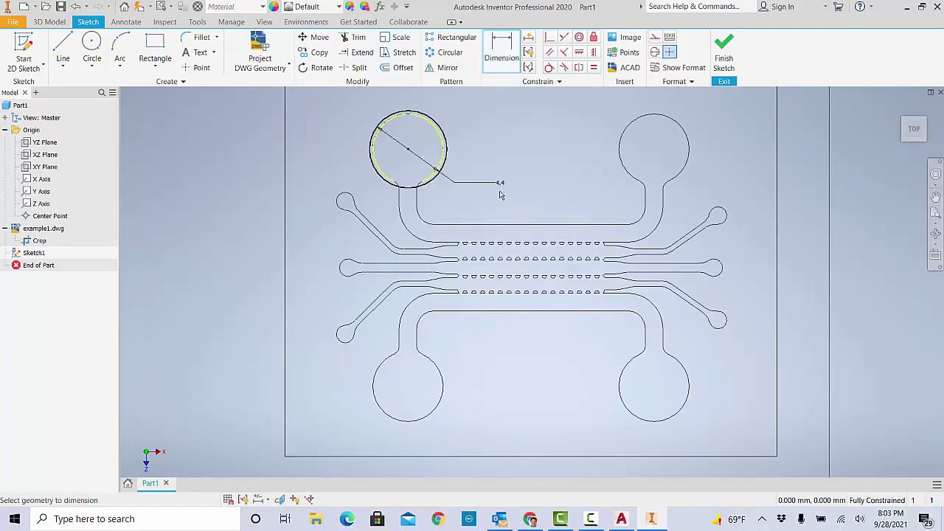
scroll(505, 212, down, 2)
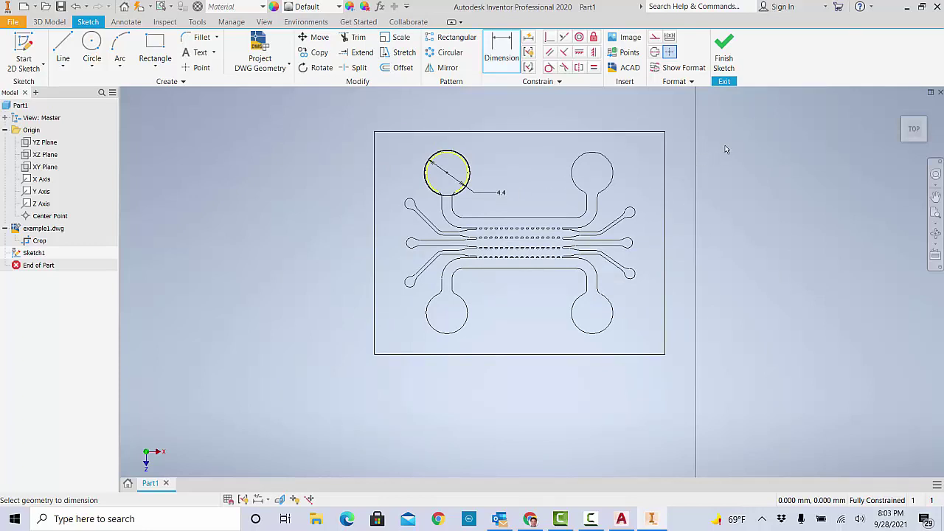
click(723, 67)
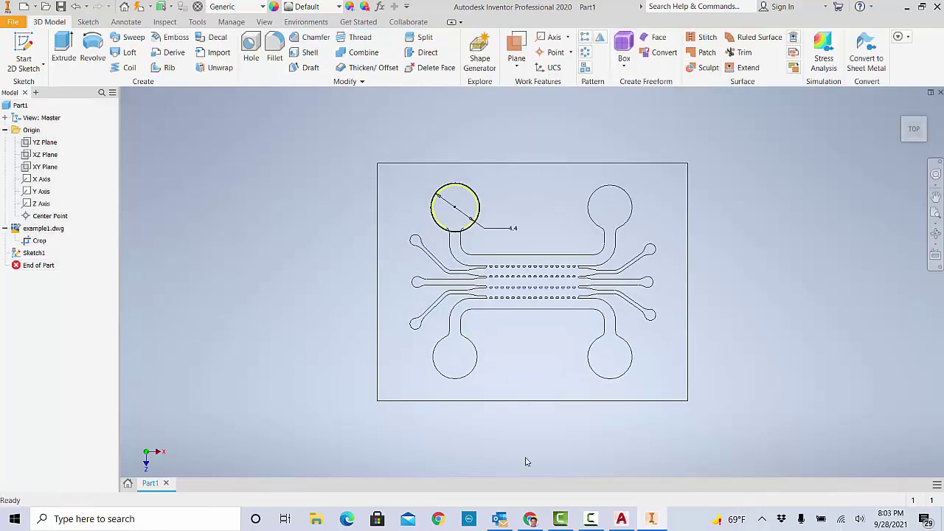